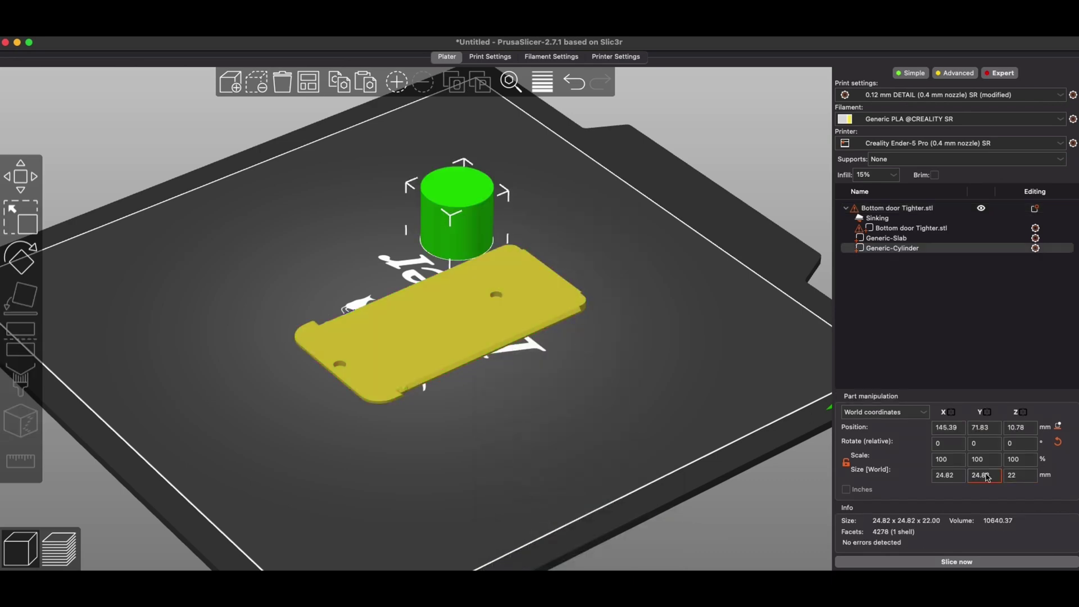
# Resize the cylinder to a 10 × 10 × 0.12 mm disk and slide it along X
pyautogui.click(1018, 475)
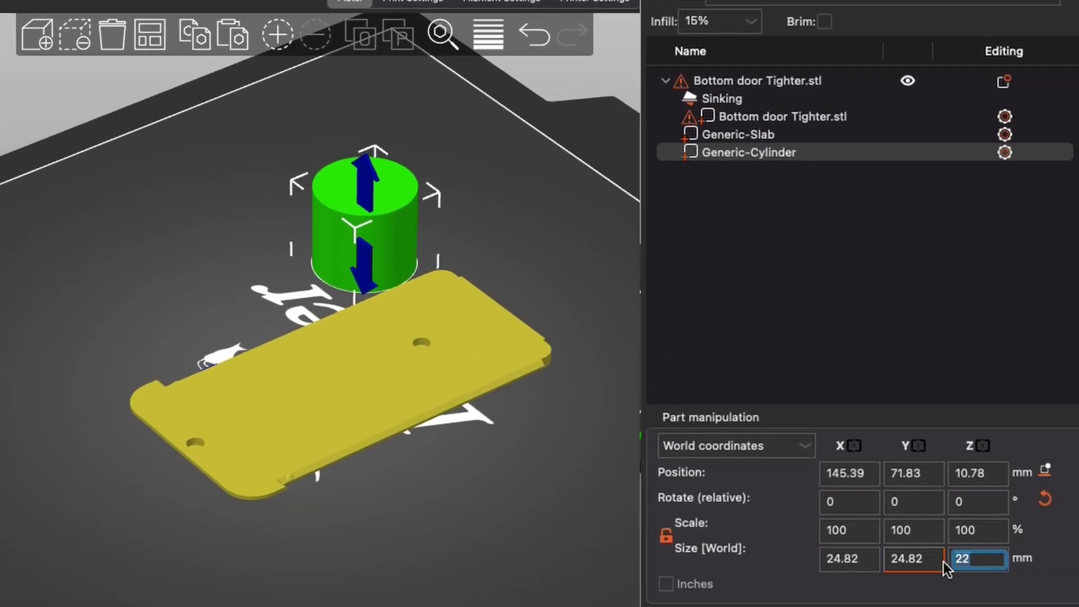
pyautogui.write('0.12')
pyautogui.click(910, 564)
pyautogui.write('10')
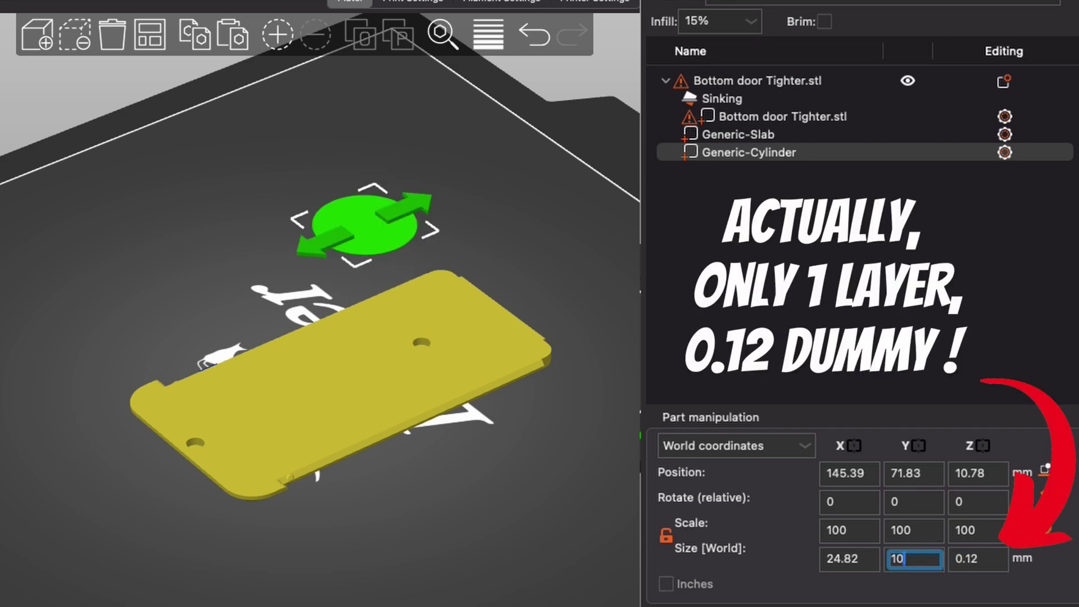
pyautogui.hotkey('shift', 'Tab')
pyautogui.write('10')
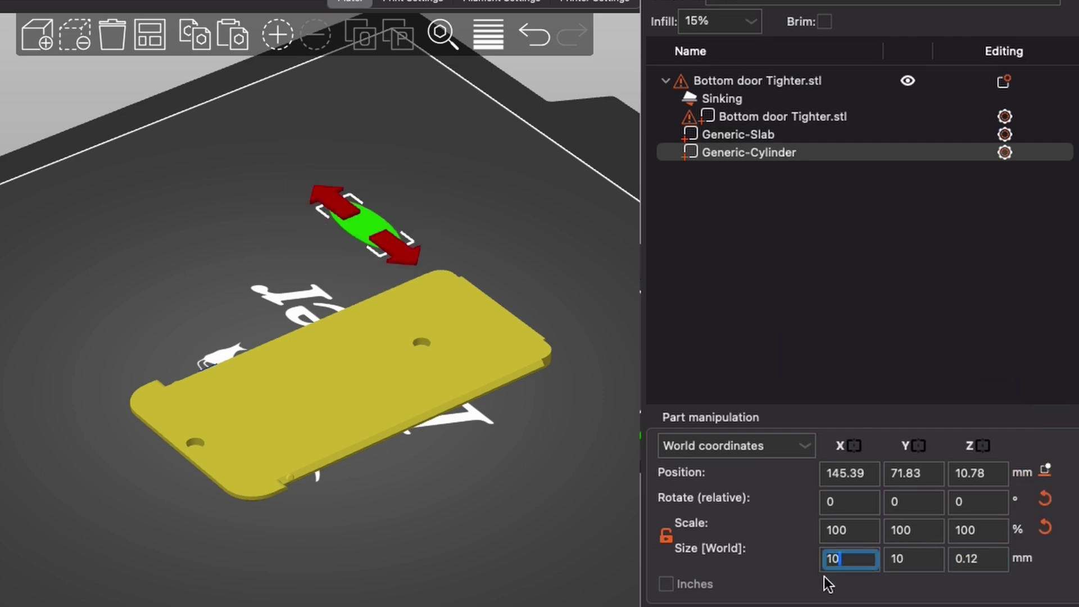
pyautogui.press('Tab')
pyautogui.press('w')
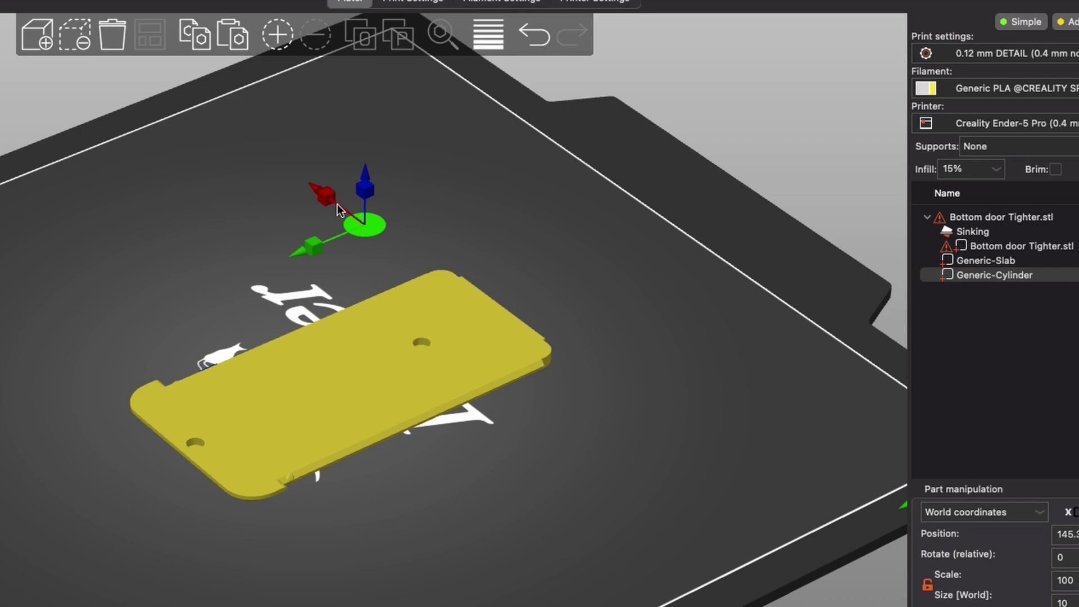
pyautogui.moveTo(340, 211); pyautogui.dragTo(393, 292)
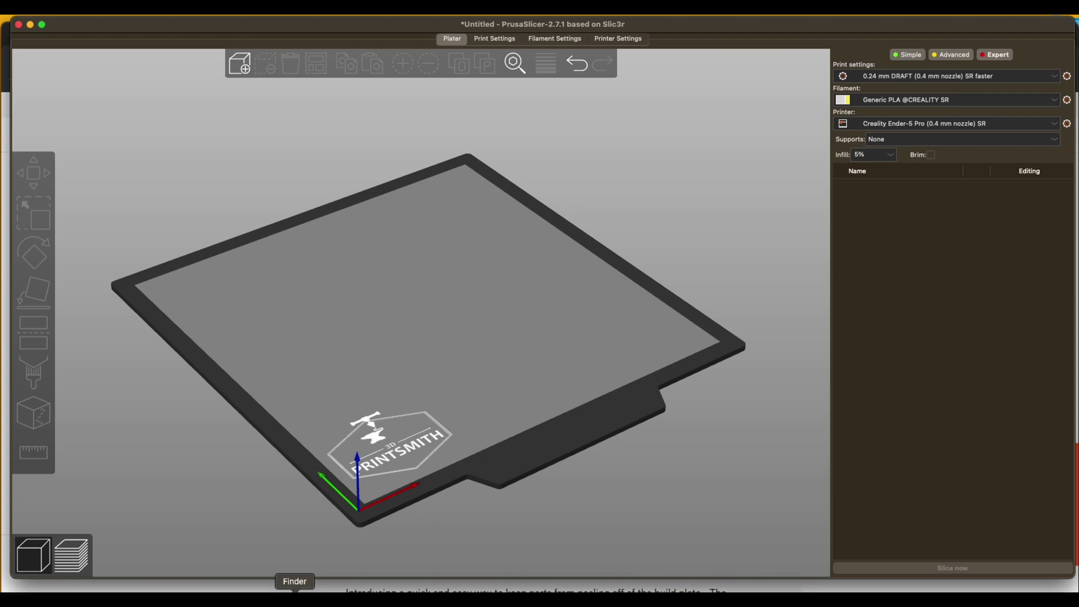
# Import Vault_33_Key_Fob.stl onto the plate and bring up the Add Shape options in the object list
pyautogui.press('super+i')
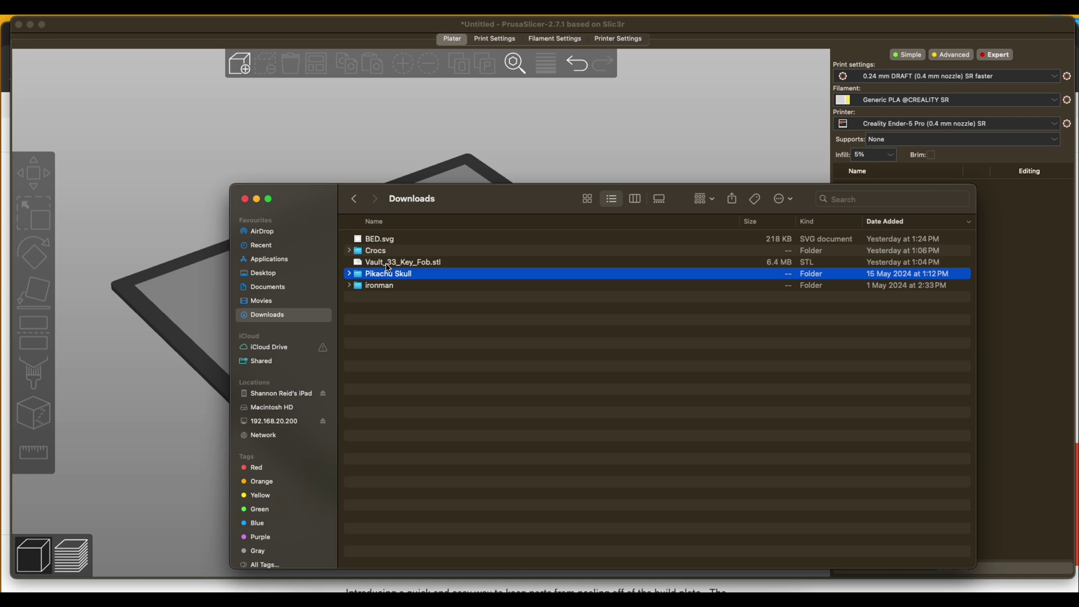
pyautogui.moveTo(382, 266); pyautogui.dragTo(209, 300)
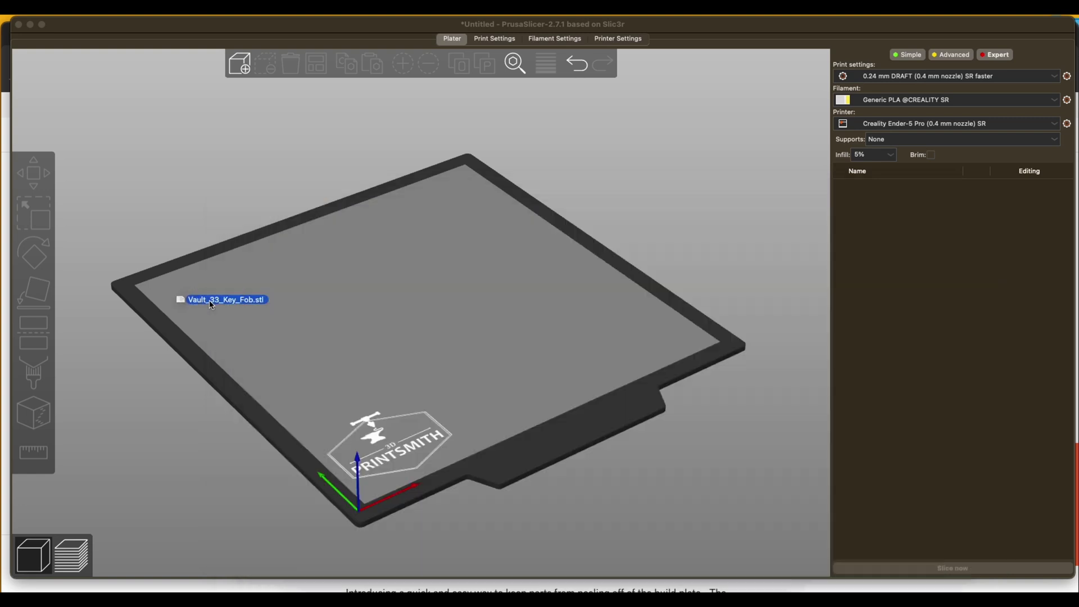
pyautogui.click(881, 239)
pyautogui.rightClick(882, 242)
pyautogui.moveTo(881, 243)
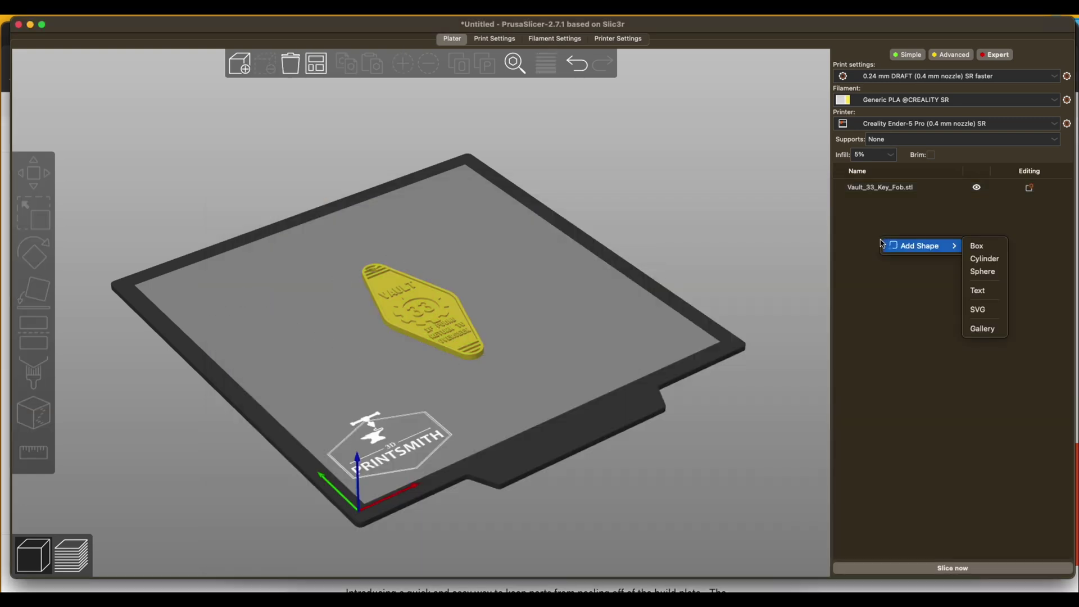
# Add helper_disk.stl from the Shape Gallery as a second object beside the key fob
pyautogui.click(975, 335)
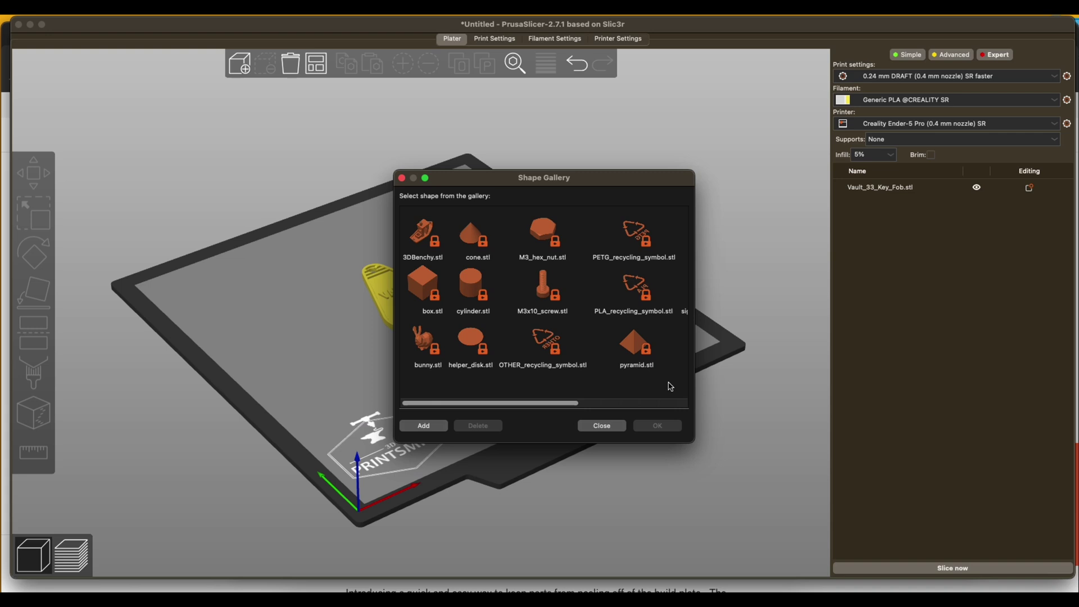
pyautogui.click(471, 341)
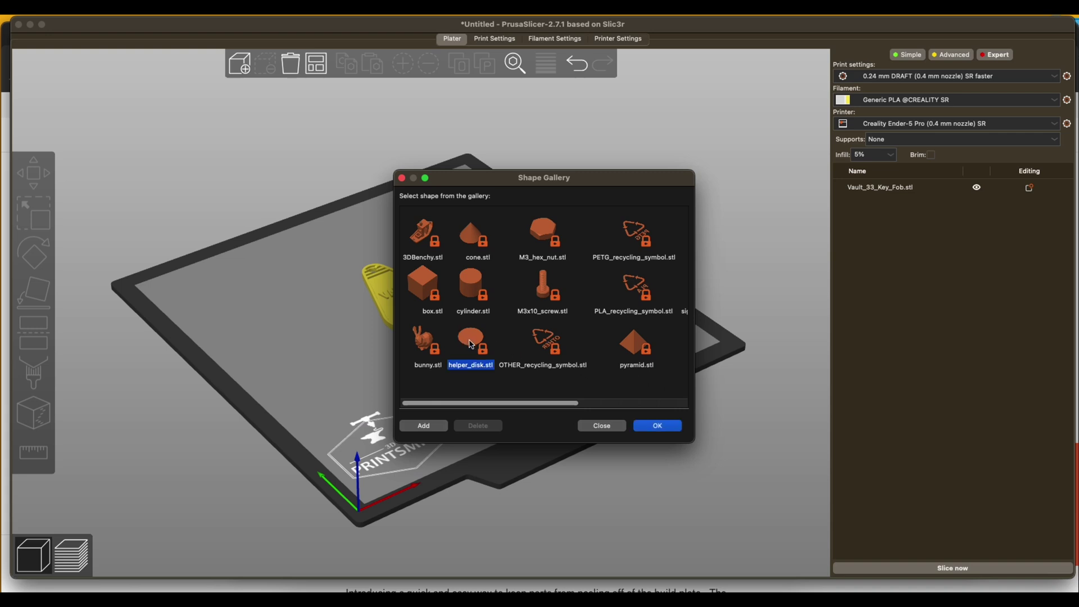
pyautogui.click(666, 428)
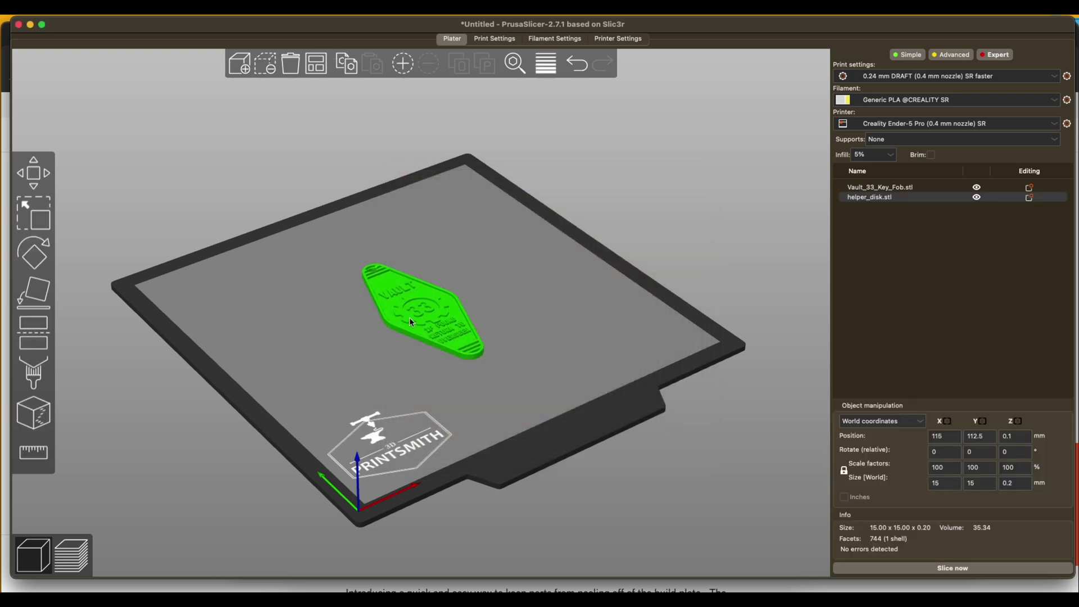
# Slide the helper disk along X out to the key fob's narrow tip
pyautogui.press('z')
pyautogui.click(858, 202)
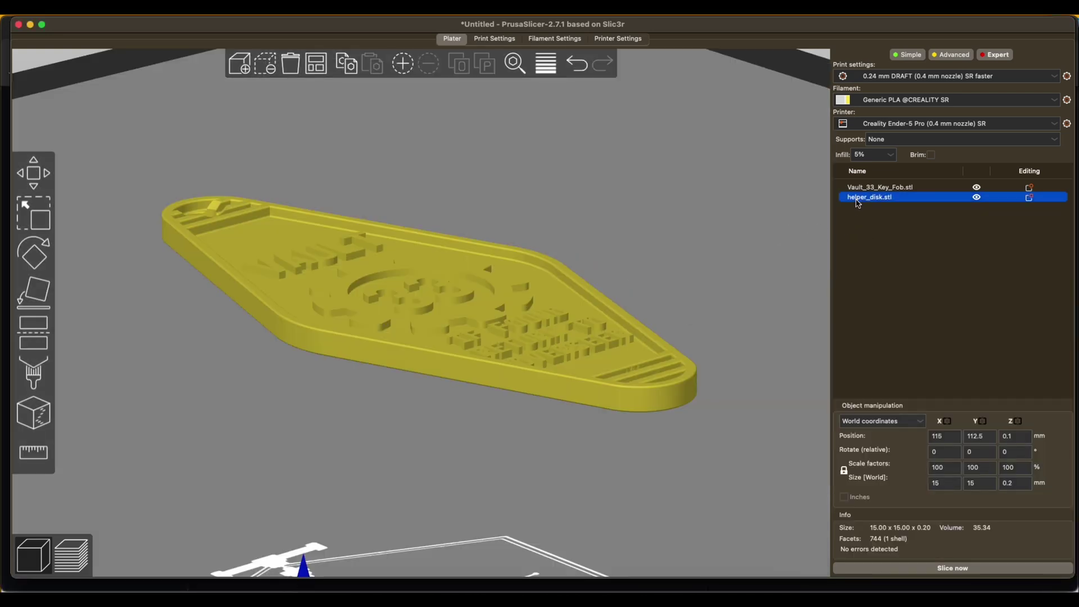
pyautogui.click(34, 173)
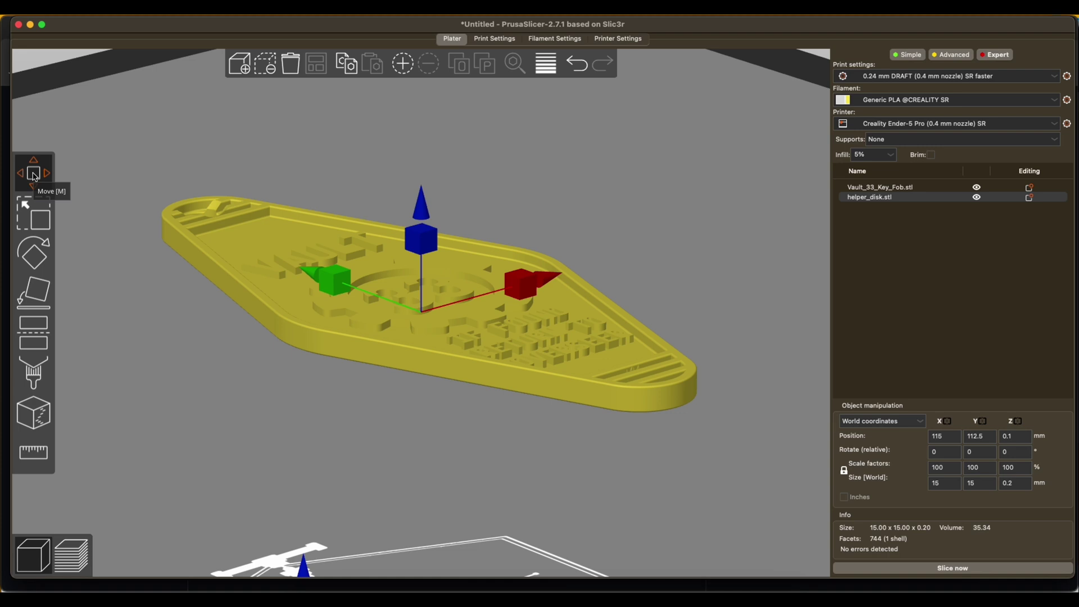
pyautogui.moveTo(543, 294); pyautogui.dragTo(695, 428)
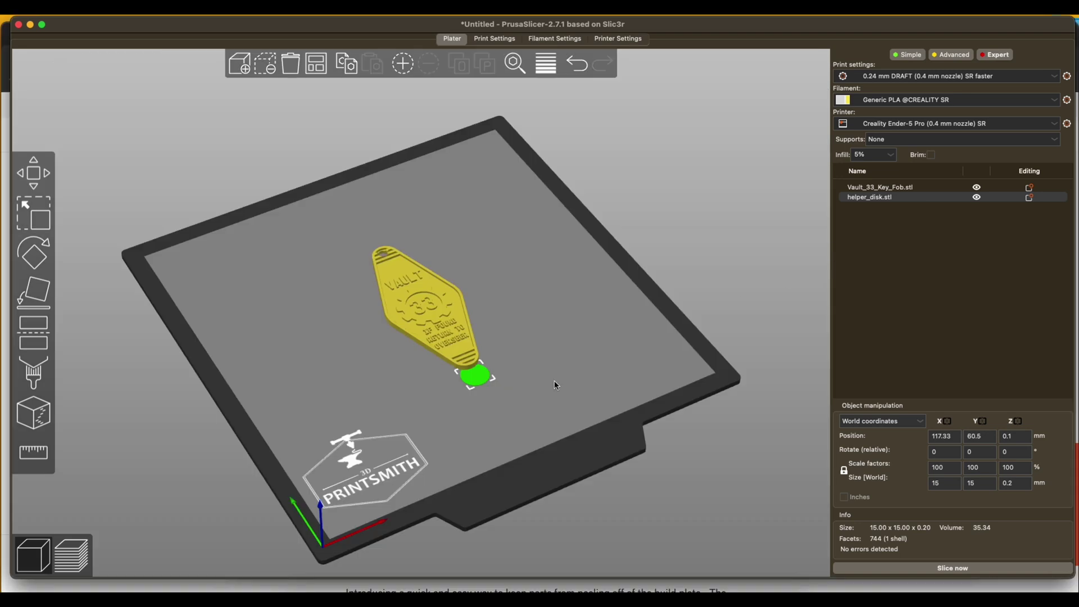
# Select the box shape and switch to the rotate tool
pyautogui.moveTo(553, 380); pyautogui.dragTo(581, 378)
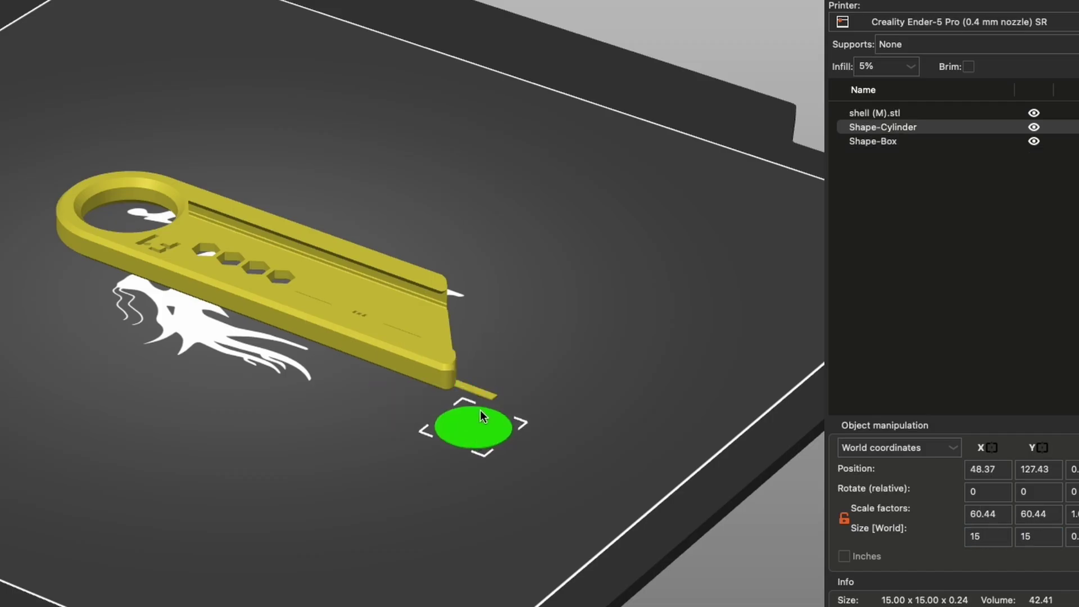
pyautogui.click(475, 391)
pyautogui.press('r')
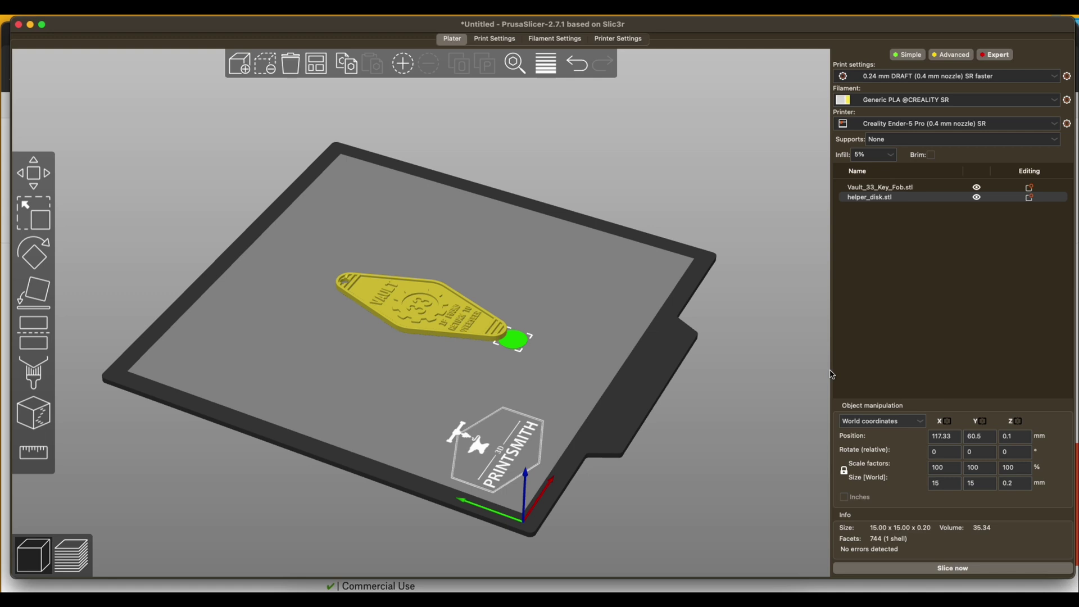
# Import BetterMouseEar.stl into the Shape Gallery and add it to the plate
pyautogui.rightClick(925, 262)
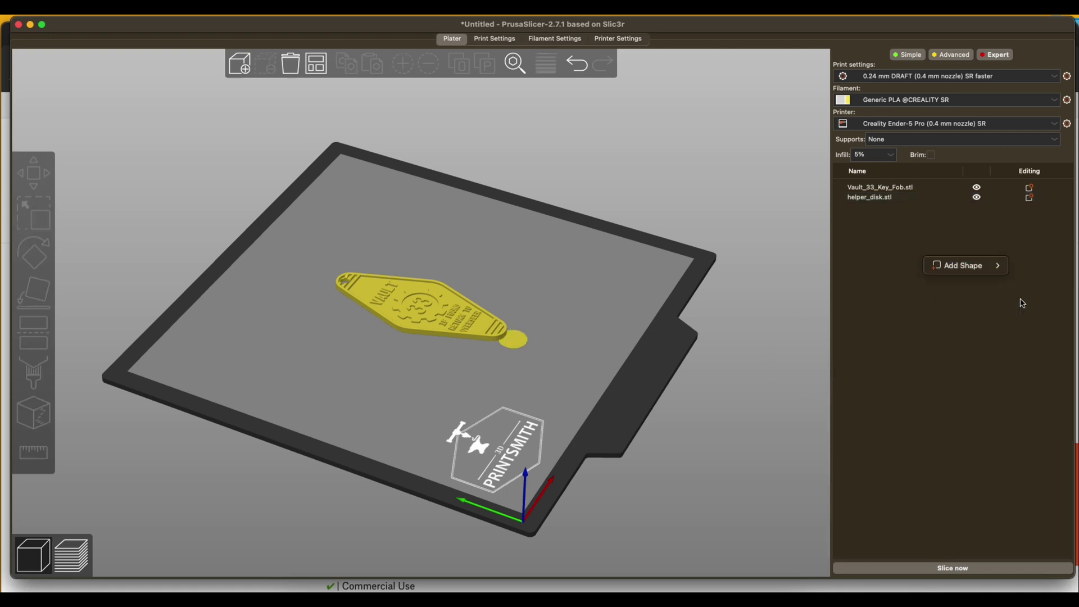
pyautogui.moveTo(963, 264)
pyautogui.click(1026, 348)
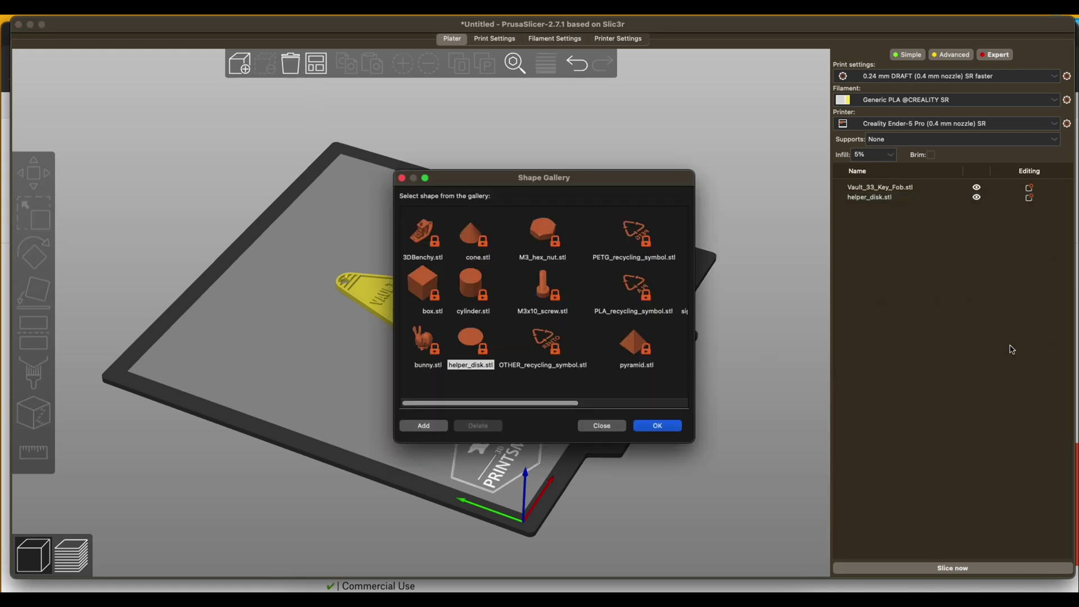
pyautogui.click(437, 427)
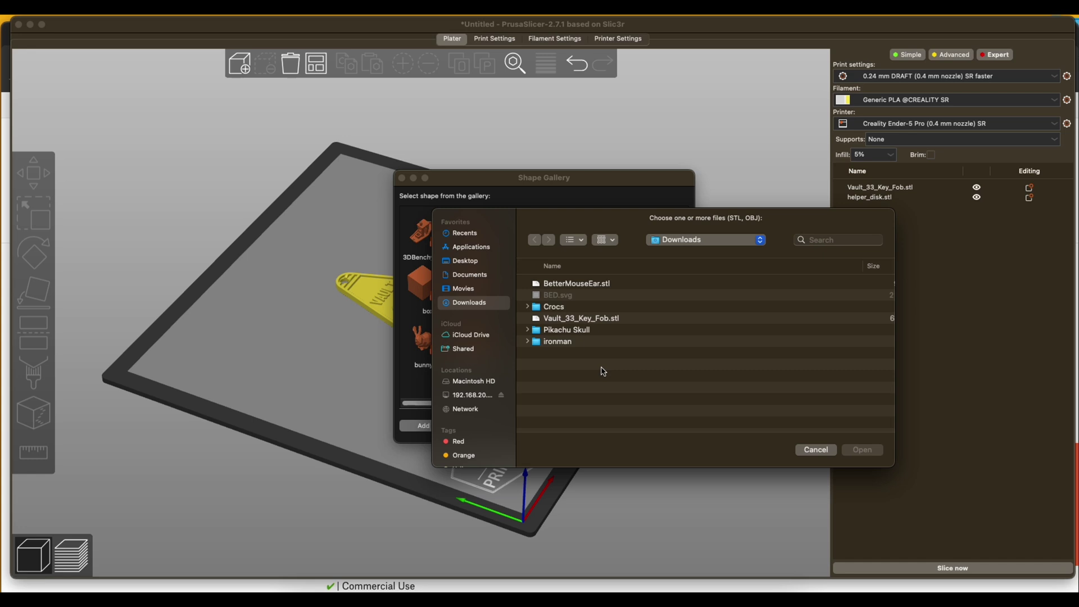
pyautogui.click(571, 286)
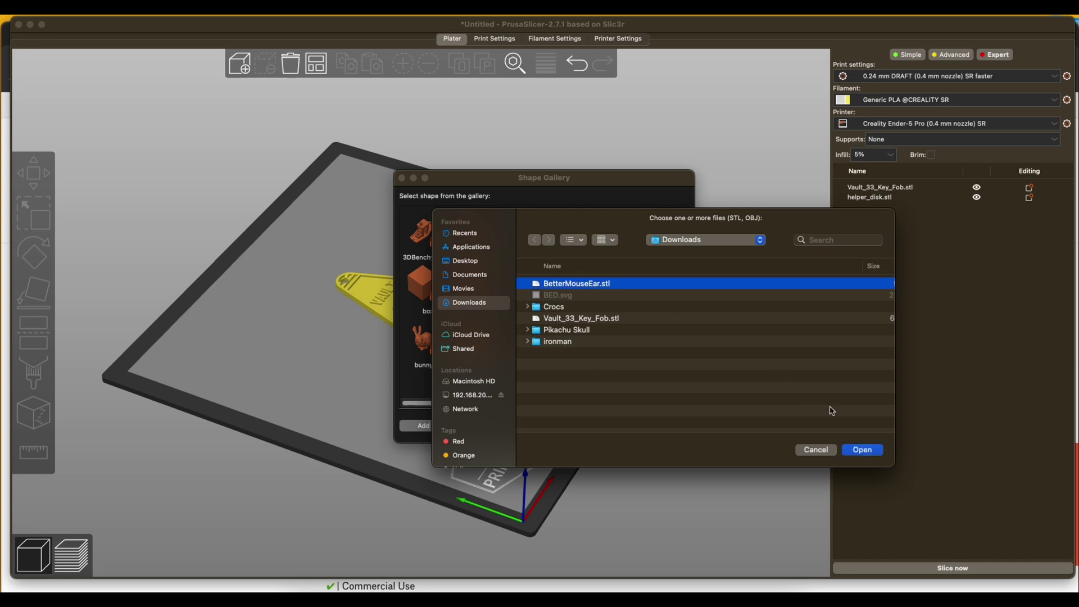
pyautogui.click(863, 450)
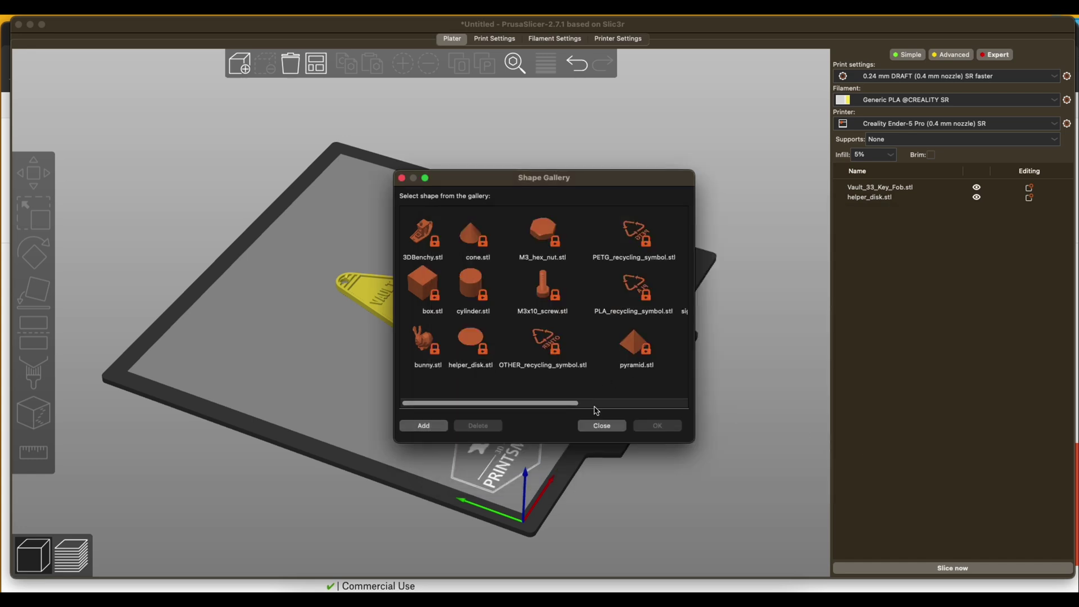
pyautogui.hscroll(5, 646, 407)
pyautogui.click(633, 349)
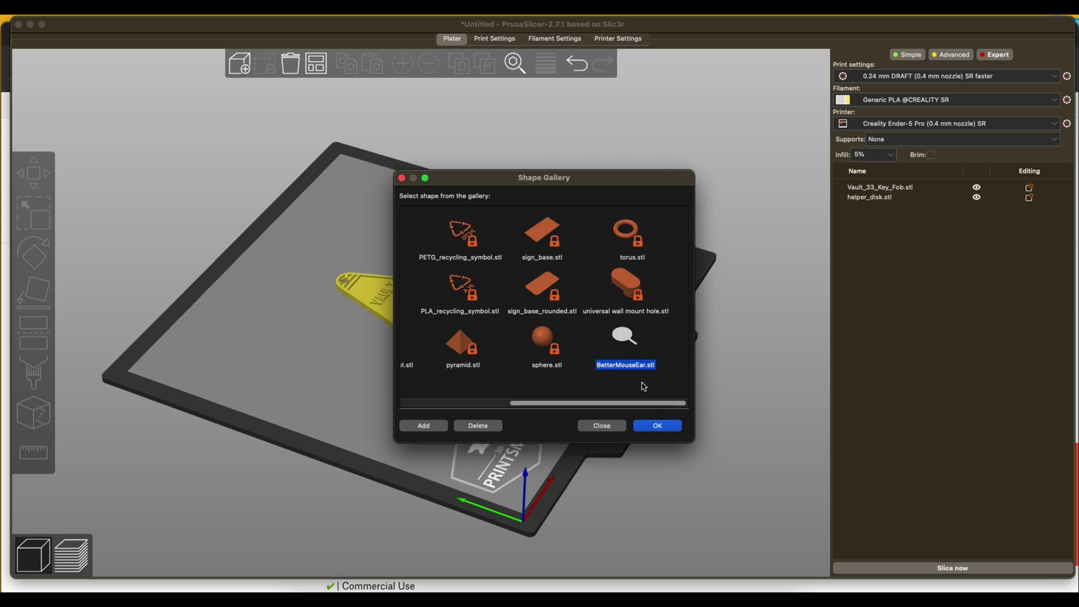
pyautogui.click(655, 425)
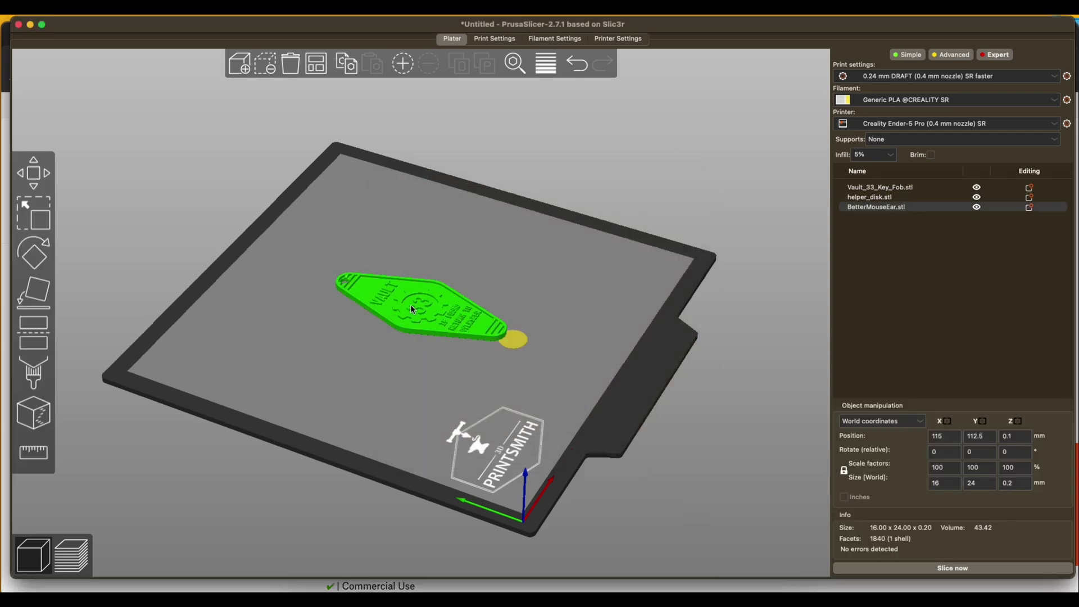
# Shift the key fob up and right on the bed and select the mouse-ear disk
pyautogui.moveTo(410, 305); pyautogui.dragTo(418, 279)
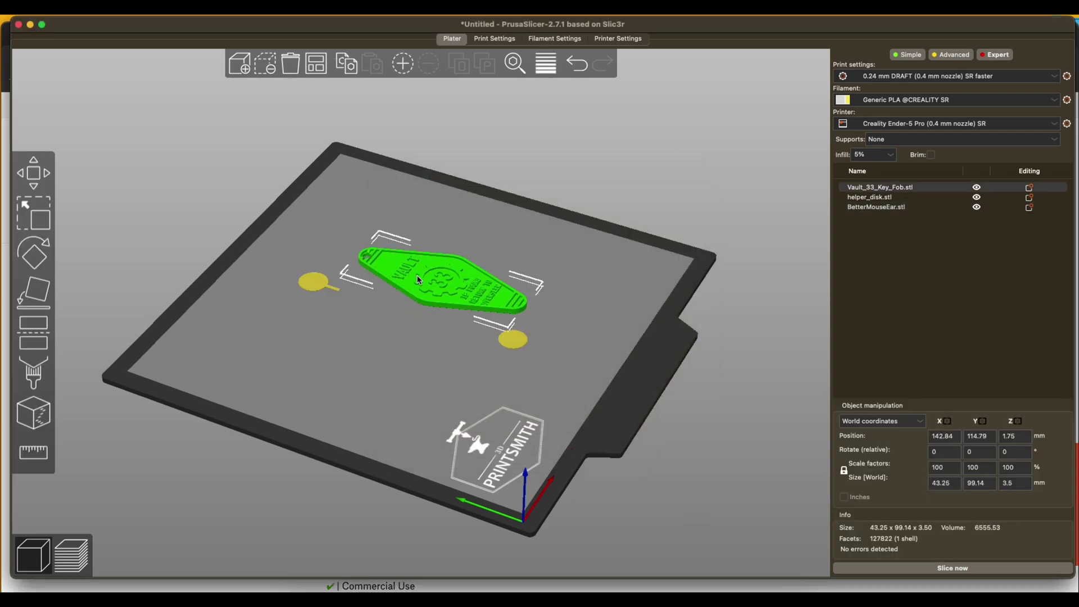
pyautogui.click(314, 281)
pyautogui.moveTo(290, 294)
pyautogui.mouseDown()
pyautogui.moveTo(383, 292)
pyautogui.moveTo(288, 280)
pyautogui.mouseUp()
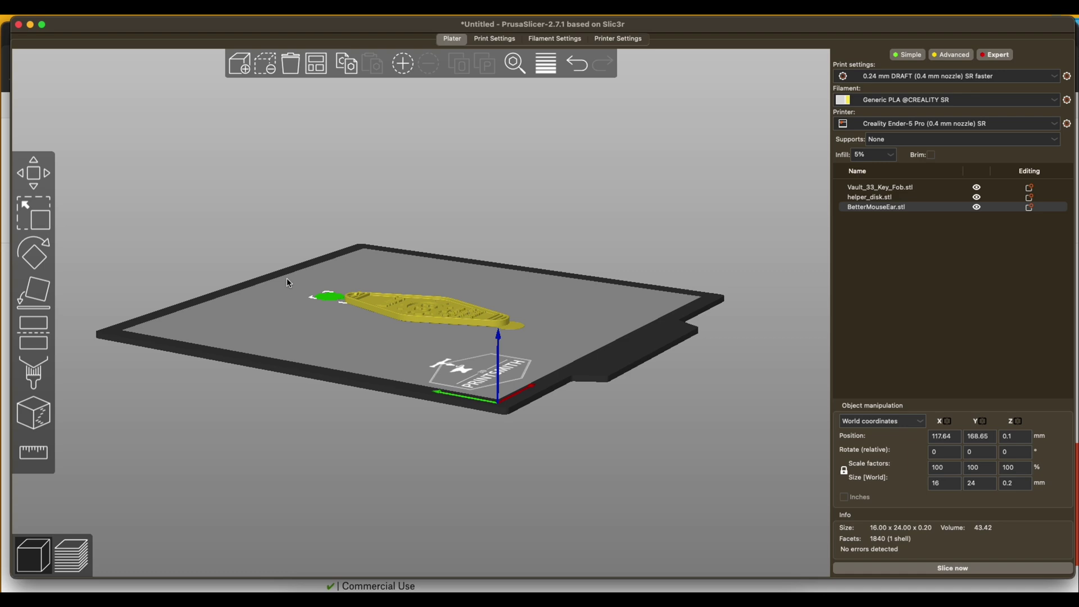
pyautogui.scroll(5, 467, 315)
# Slice the plate in top view and inspect layers up to 2.12 mm, then all layers
pyautogui.press('1')
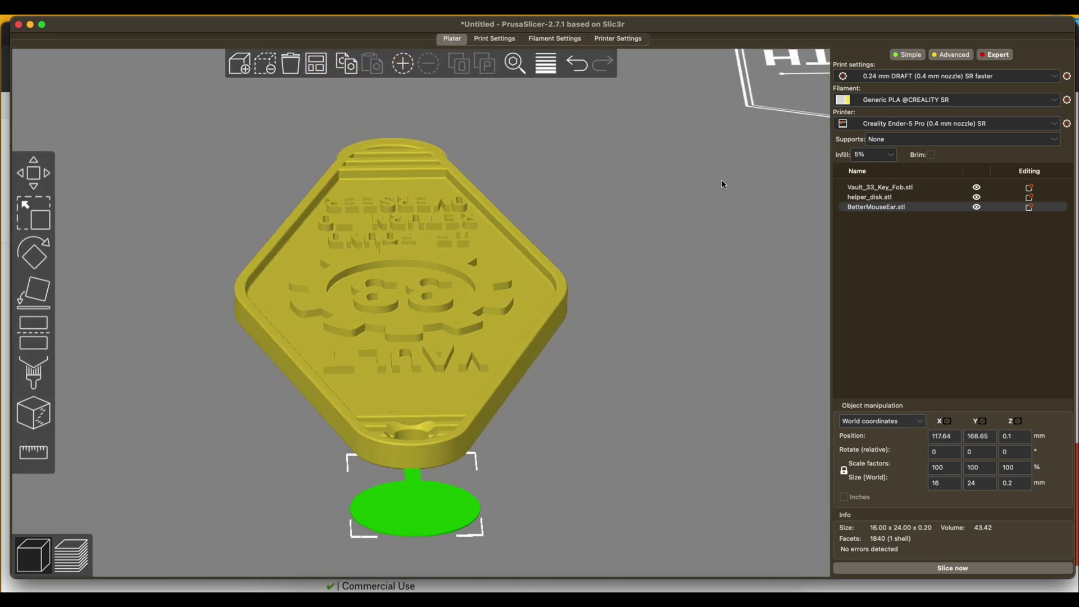
pyautogui.click(900, 569)
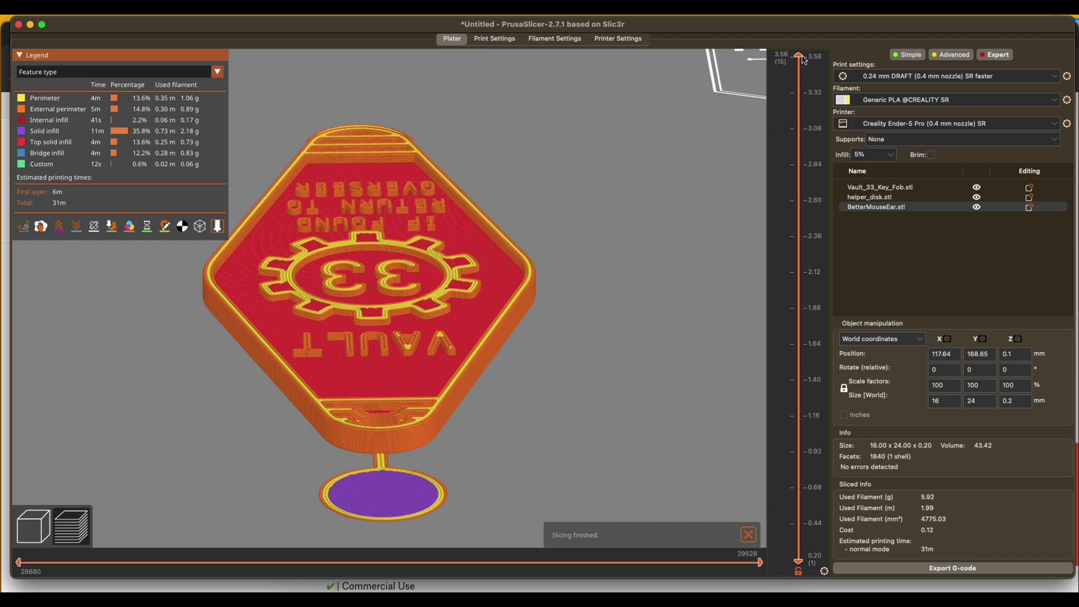
pyautogui.moveTo(798, 56); pyautogui.dragTo(798, 546)
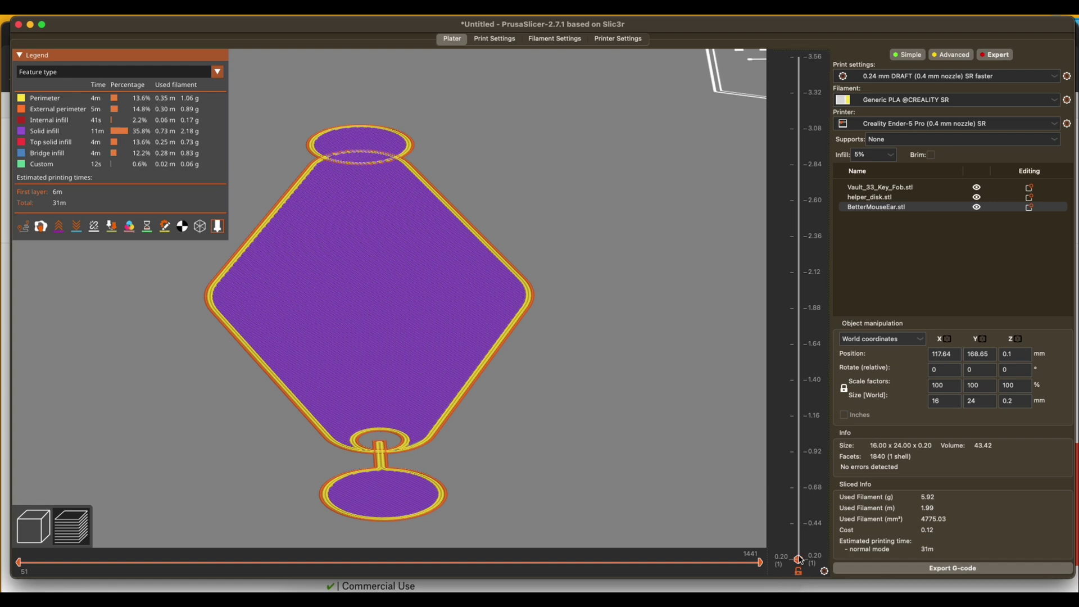
pyautogui.moveTo(799, 559); pyautogui.dragTo(798, 56)
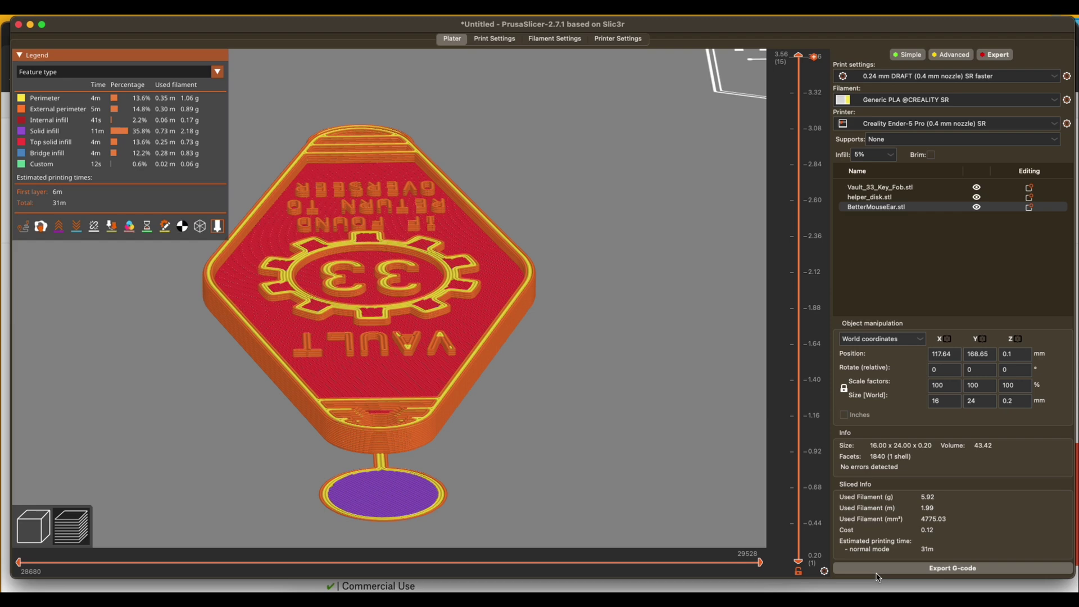
# Move the mouse ear right to 113.95, 169.1 mm and re-slice, revealing G-code path conflicts
pyautogui.press('Tab')
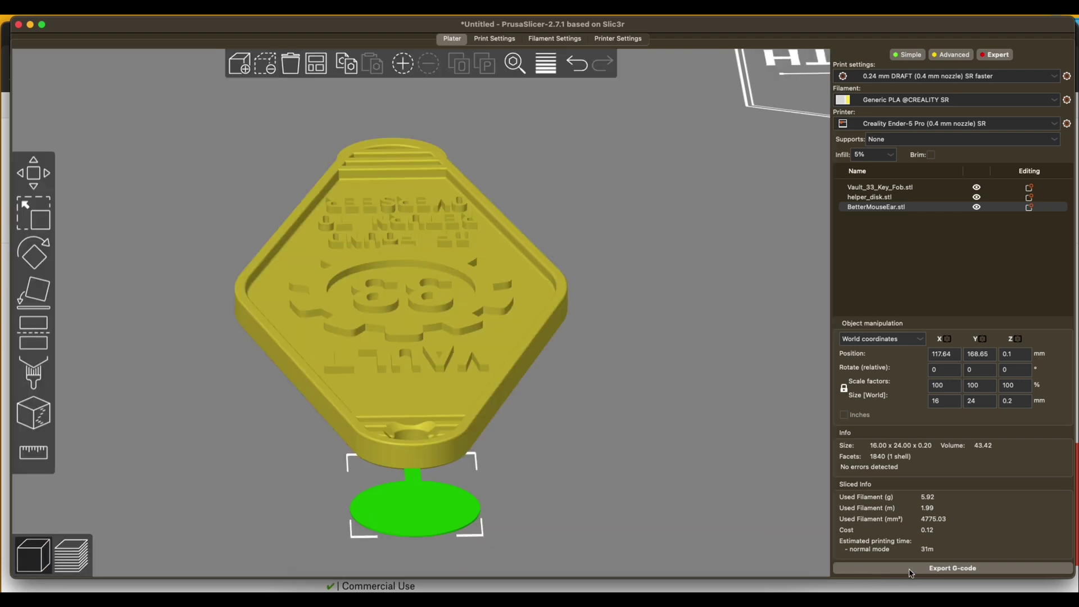
pyautogui.moveTo(414, 494); pyautogui.dragTo(444, 495)
pyautogui.click(900, 568)
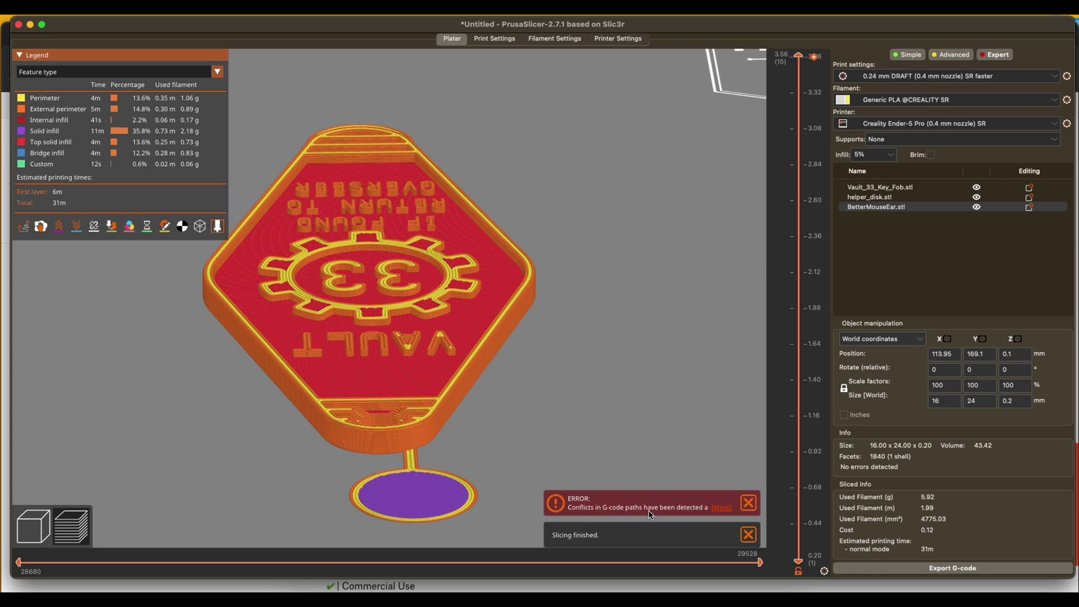
pyautogui.moveTo(598, 403); pyautogui.dragTo(510, 414)
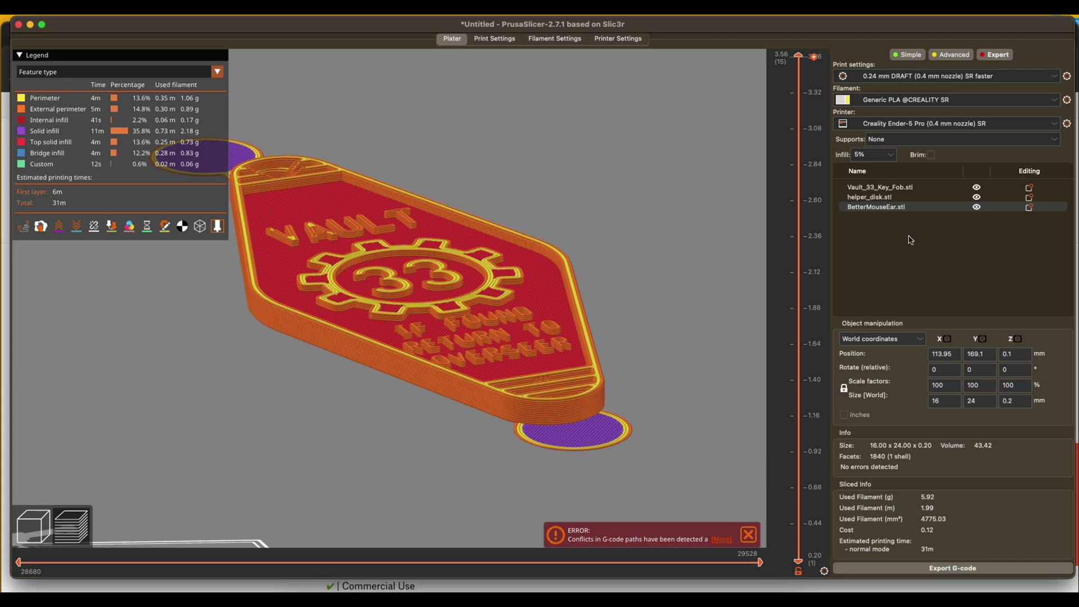
# Merge the key fob, helper disk and mouse ear into one object and slice it at 5.93 g
pyautogui.moveTo(891, 209); pyautogui.dragTo(869, 191)
pyautogui.rightClick(866, 201)
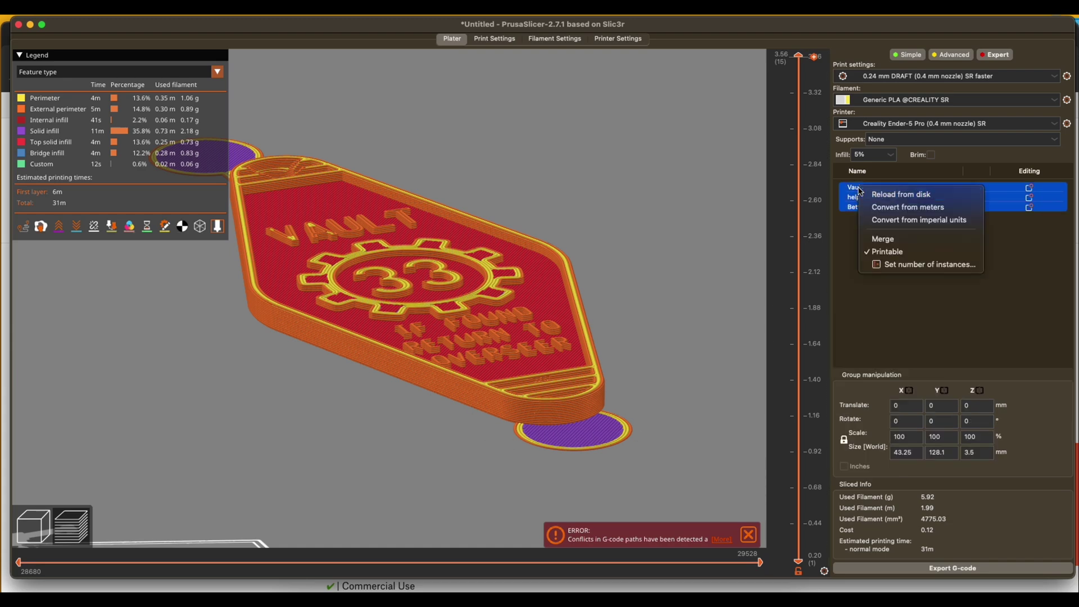
pyautogui.click(882, 240)
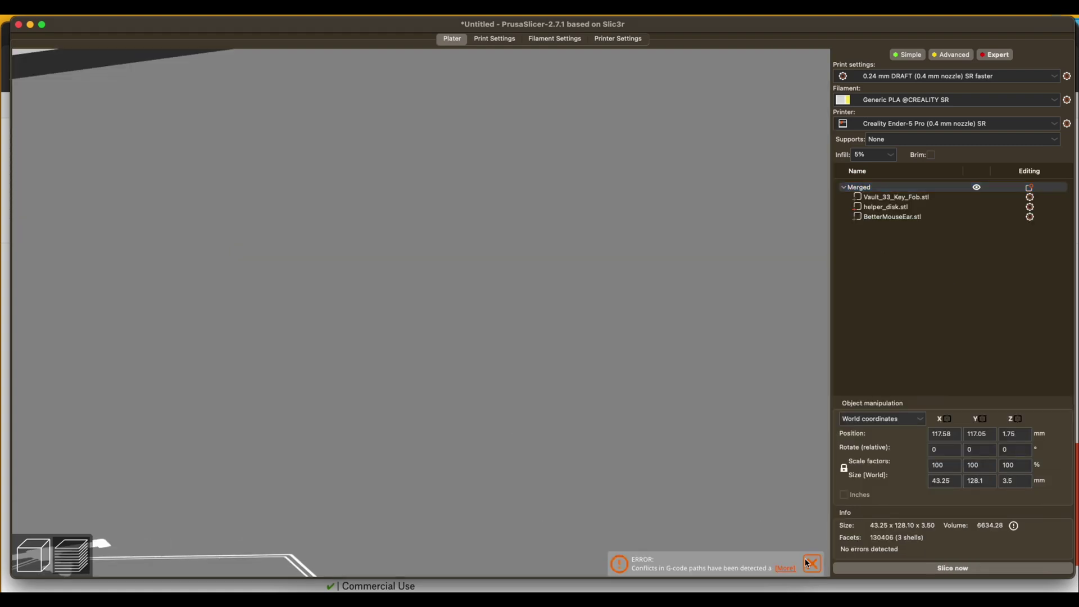
pyautogui.click(952, 567)
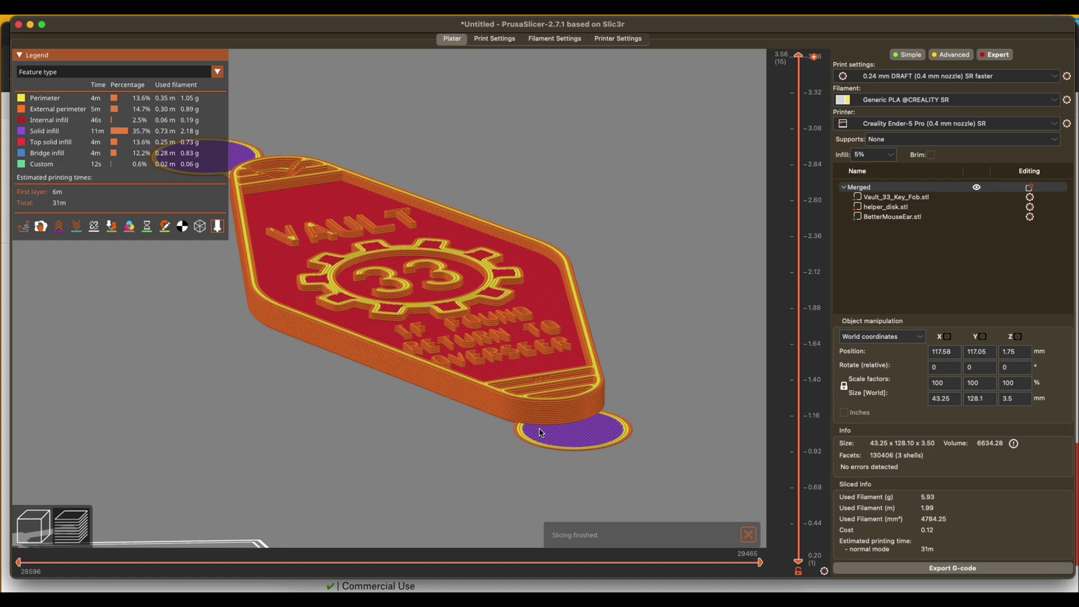
pyautogui.moveTo(430, 418)
pyautogui.mouseDown()
pyautogui.moveTo(534, 418)
pyautogui.moveTo(387, 423)
pyautogui.moveTo(419, 420)
pyautogui.mouseUp()
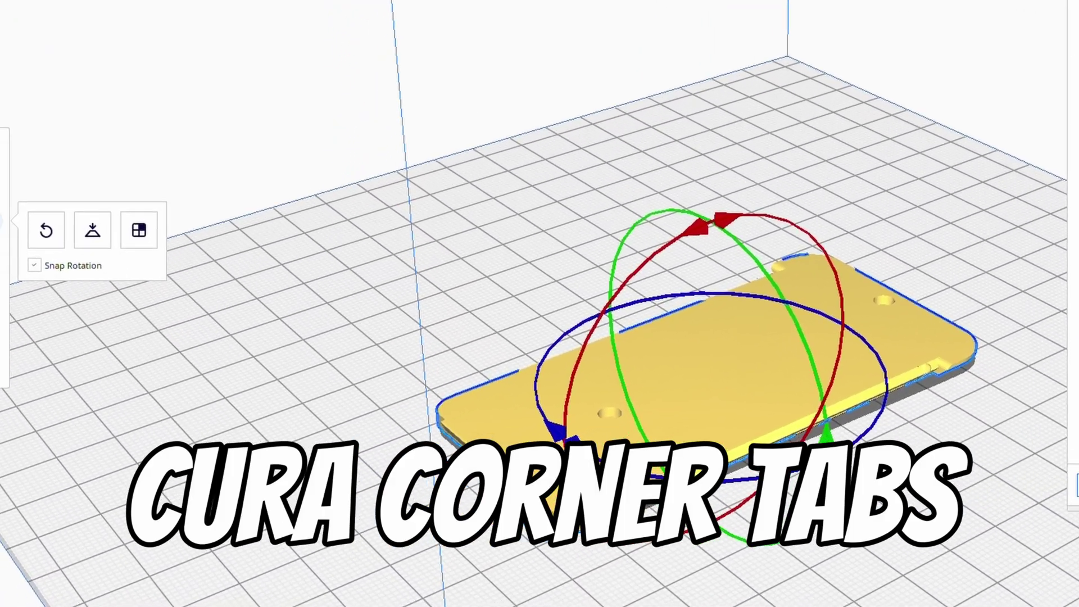
# Add 10 mm anti-warp tabs automatically at the plate's corners, plus one more by hand
pyautogui.click(32, 388)
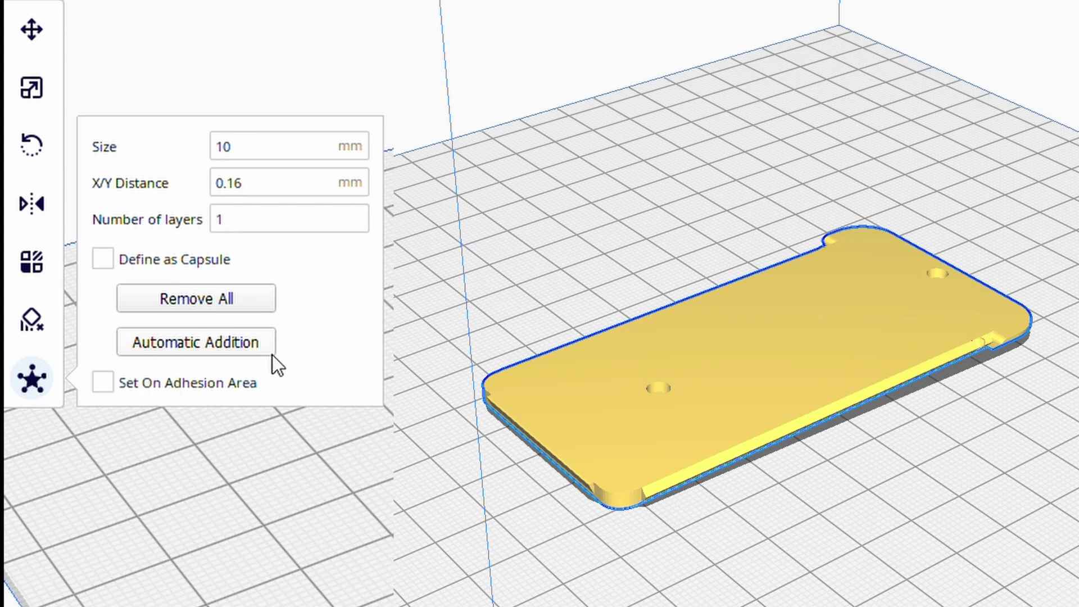
pyautogui.click(248, 345)
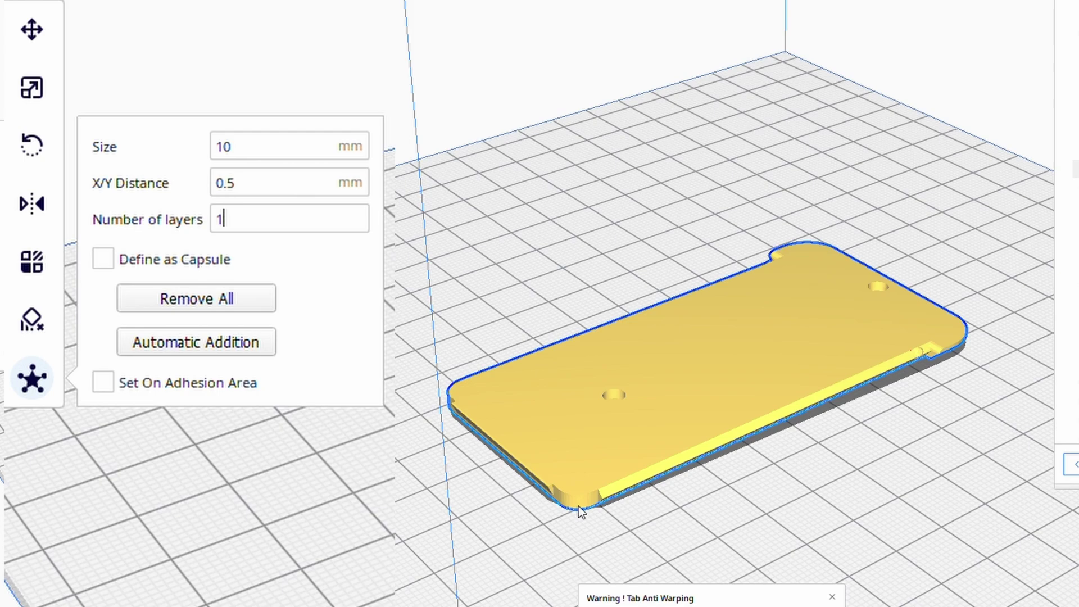
pyautogui.click(578, 506)
pyautogui.moveTo(450, 406); pyautogui.dragTo(742, 476, button='right')
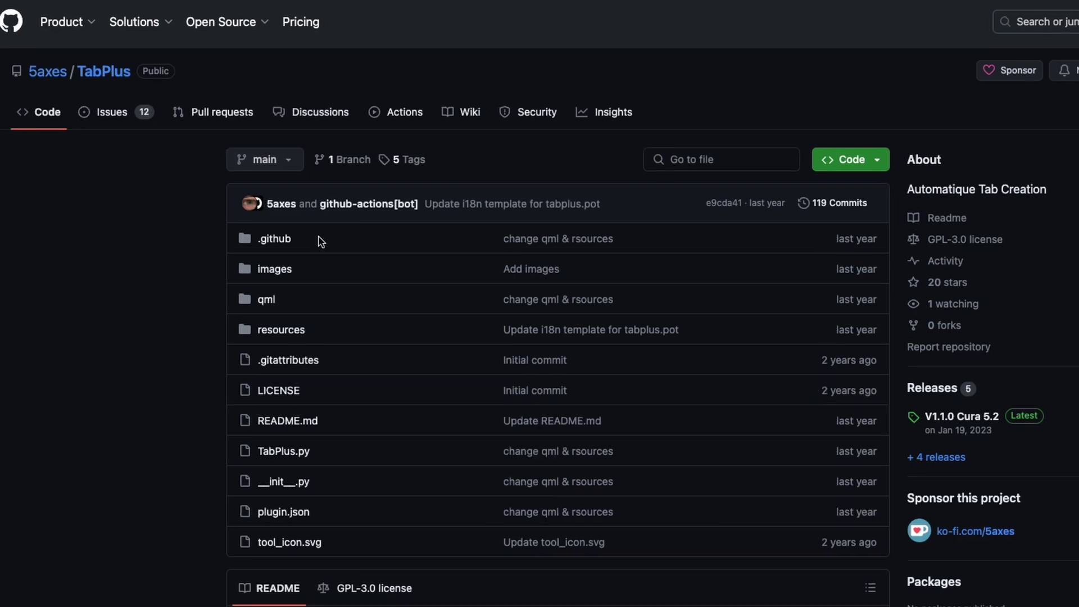
# Scroll down through the TabPlus repository's Tab Anti Warping + README
pyautogui.scroll(-3, 334, 328)
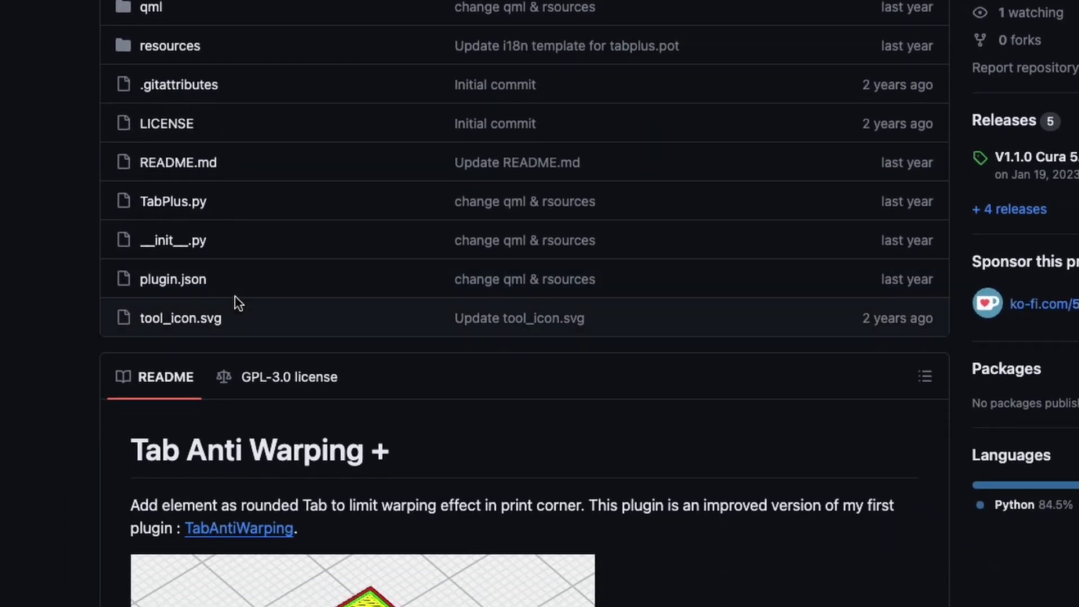
pyautogui.scroll(-20, 239, 303)
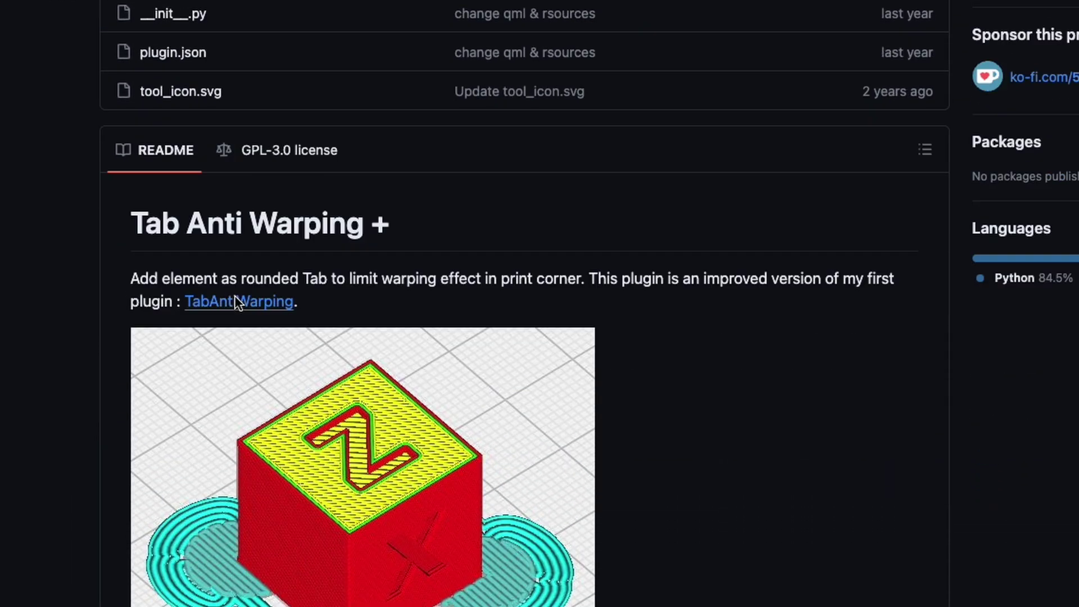
pyautogui.scroll(-10, 238, 303)
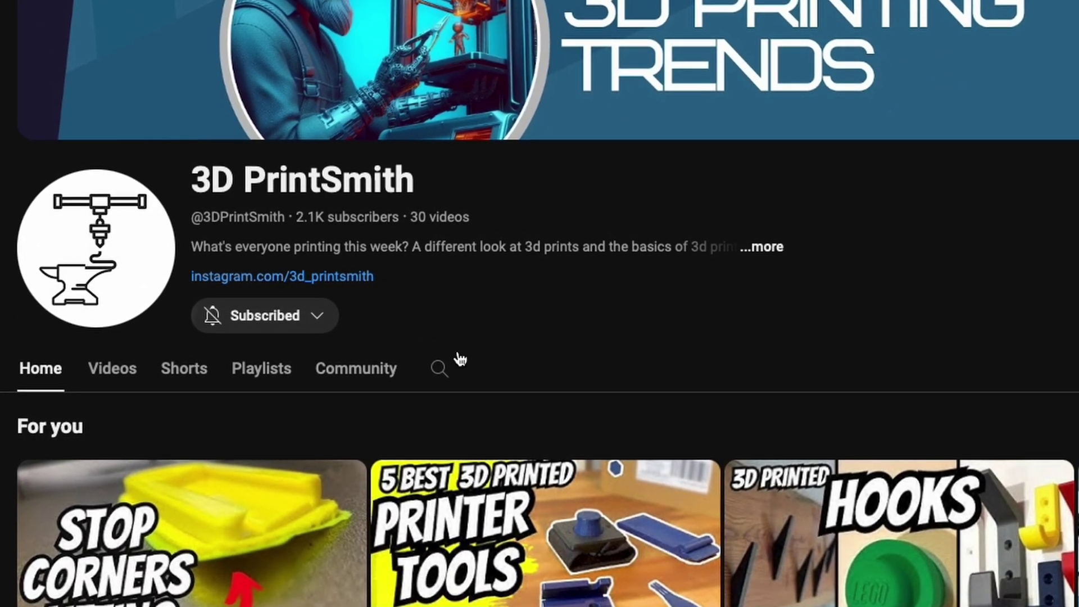
# Show the notification options for the subscribed 3D PrintSmith channel
pyautogui.click(318, 318)
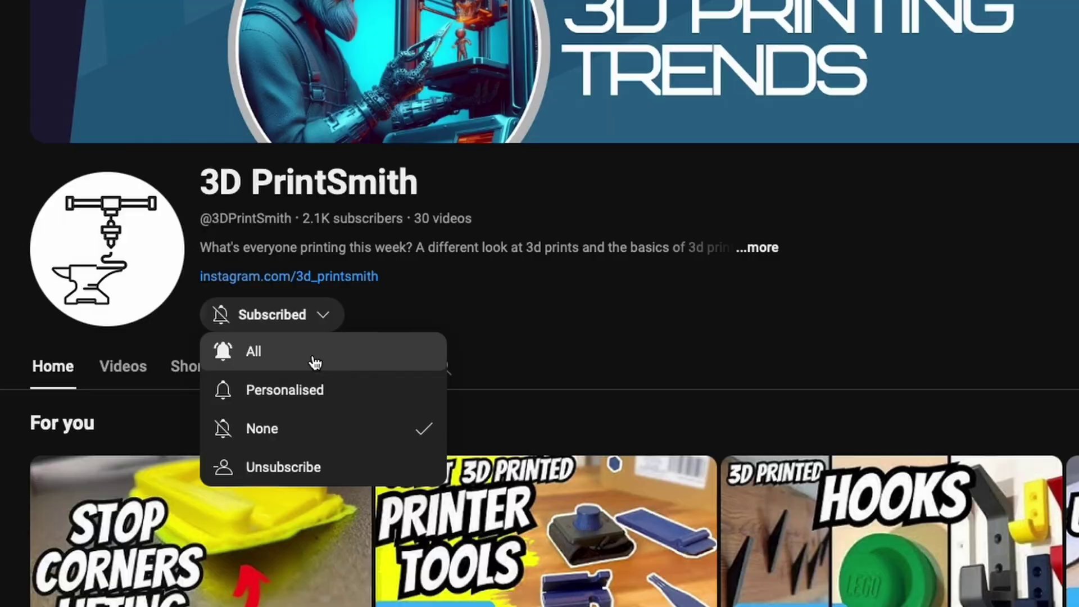